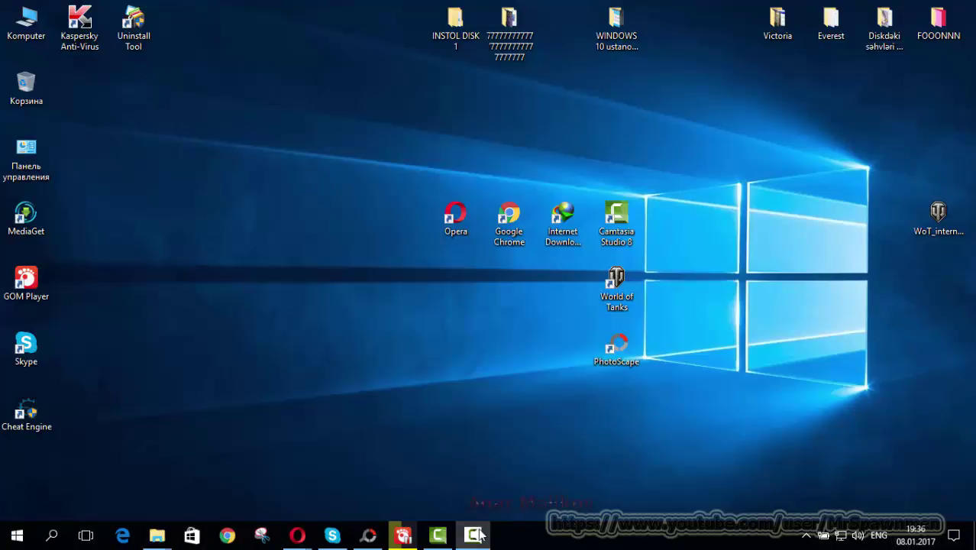
Launch Google Chrome from its pinned shortcut and close the browser window again
mouse_move(478, 538)
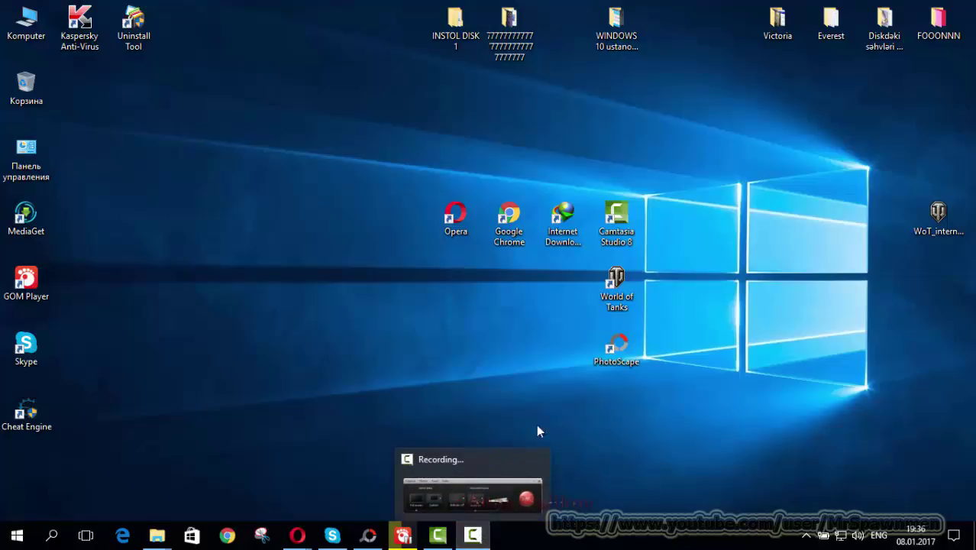
mouse_move(439, 539)
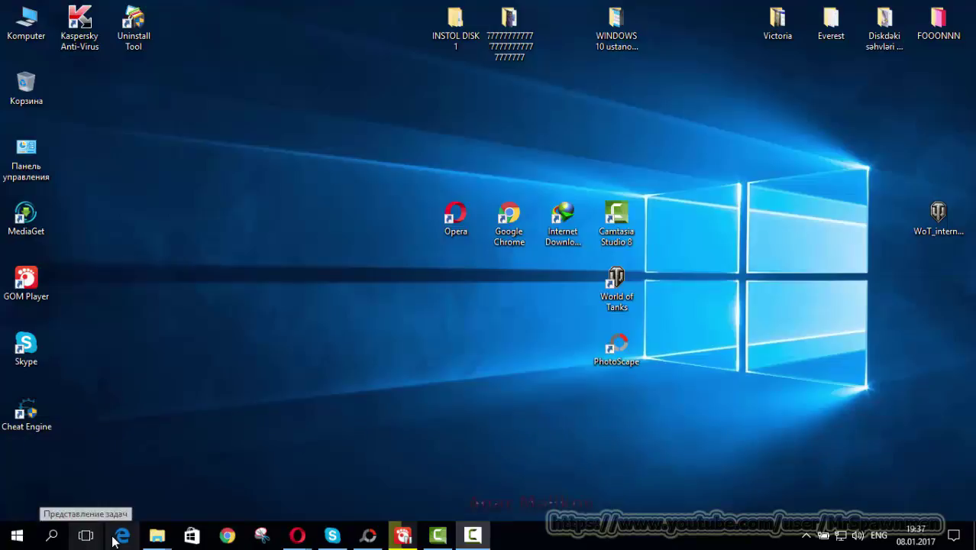
left_click(227, 535)
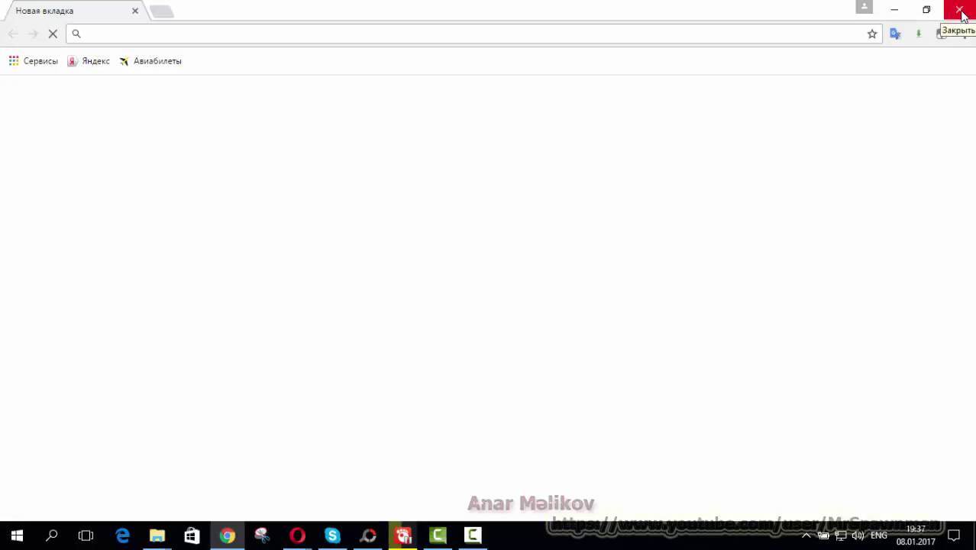
left_click(960, 10)
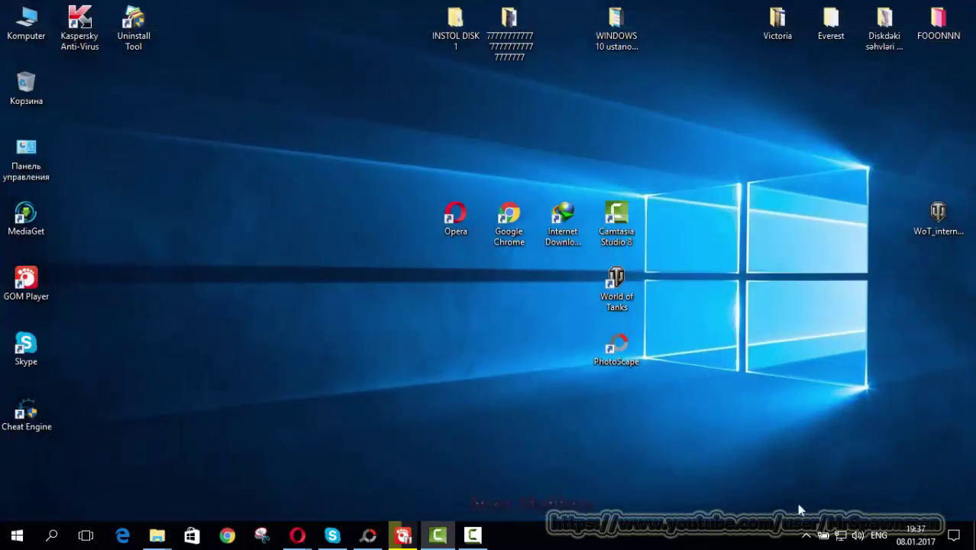
View the speaker volume control, close it, and check the hidden notification-area icons
left_click(859, 537)
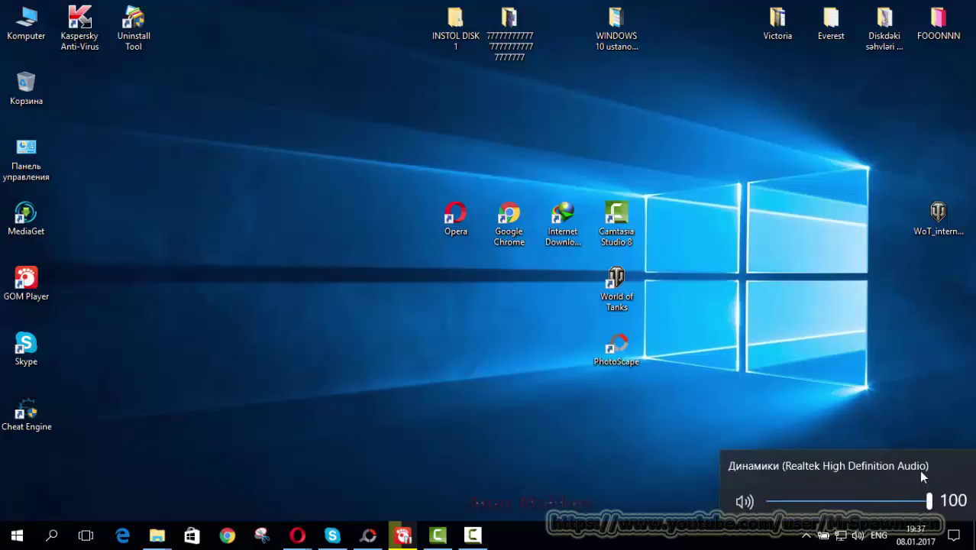
left_click(871, 395)
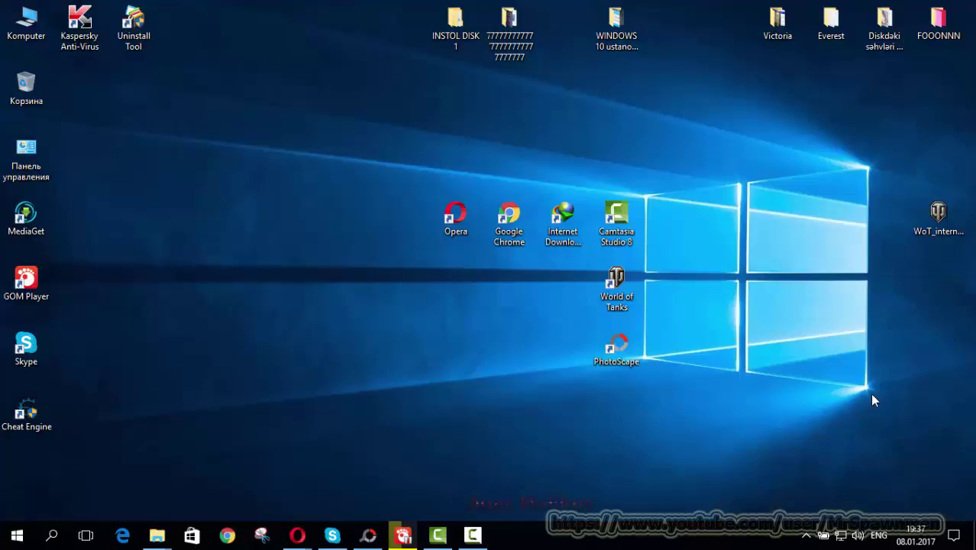
left_click(806, 535)
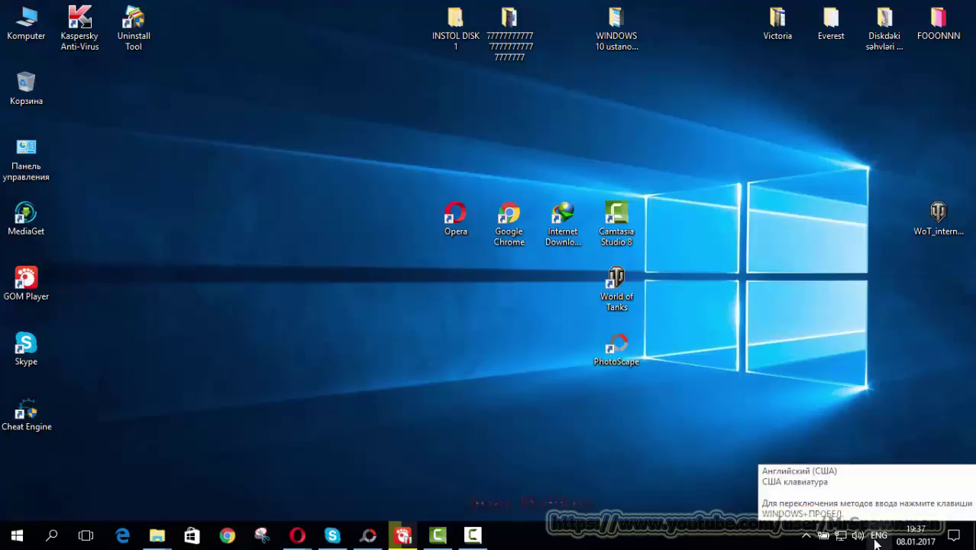
Open the full Windows settings from the notification center, then close the settings window
left_click(959, 539)
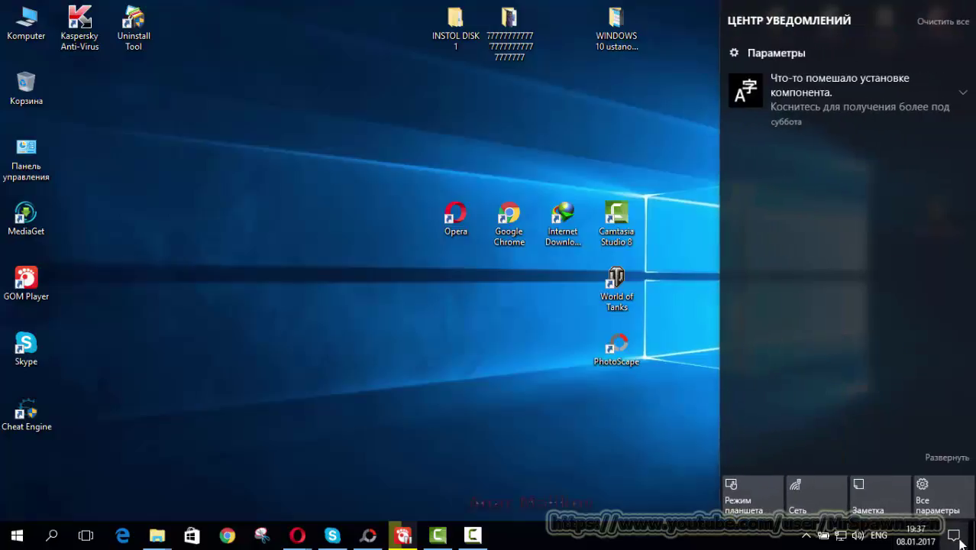
left_click(940, 497)
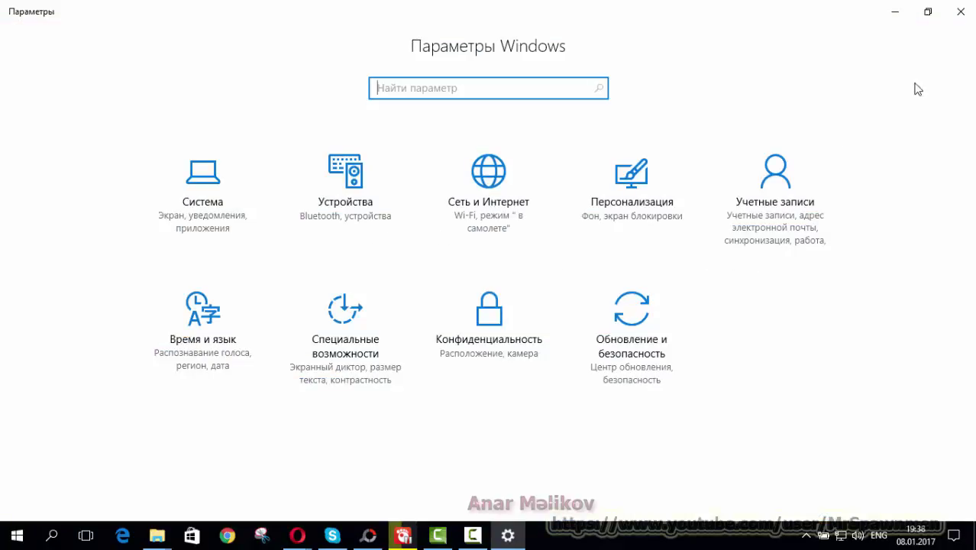
left_click(960, 11)
Expand the component installation notification in the notification center and dismiss it
left_click(956, 538)
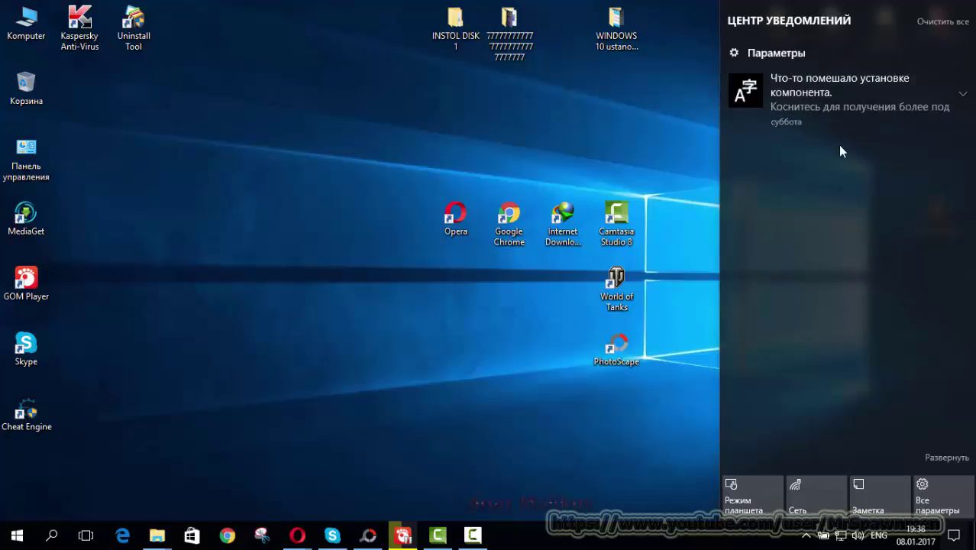
left_click(963, 94)
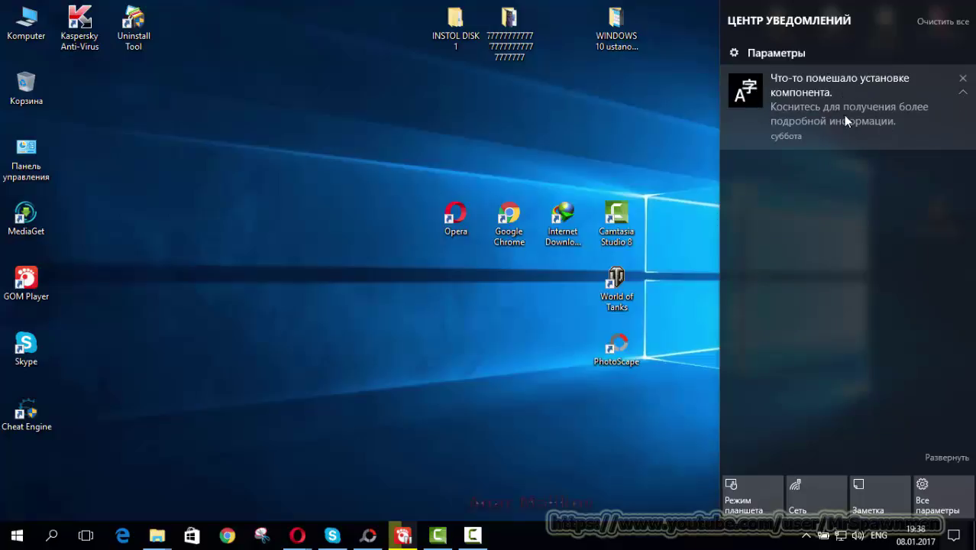
left_click(962, 78)
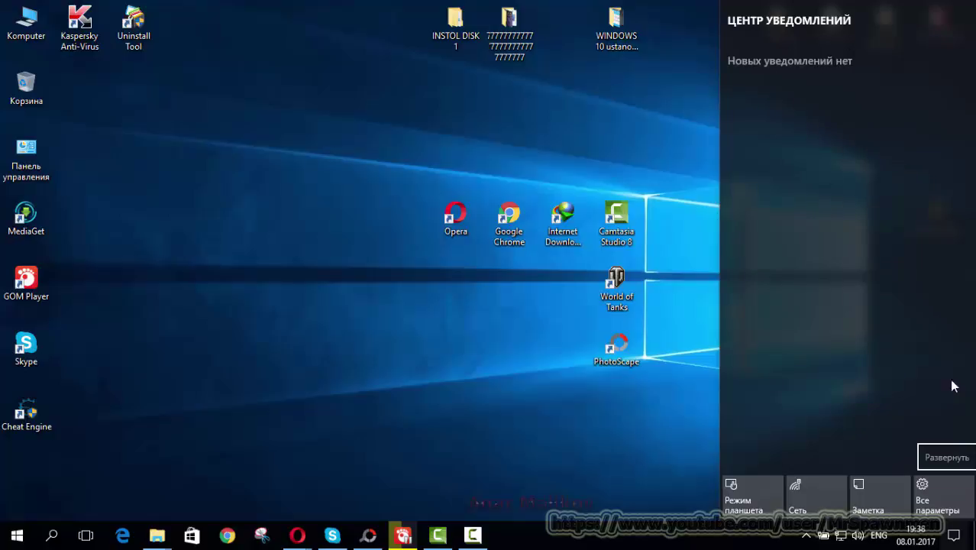
Expand the notification center's quick actions to view them all, then collapse them and close the center
left_click(944, 458)
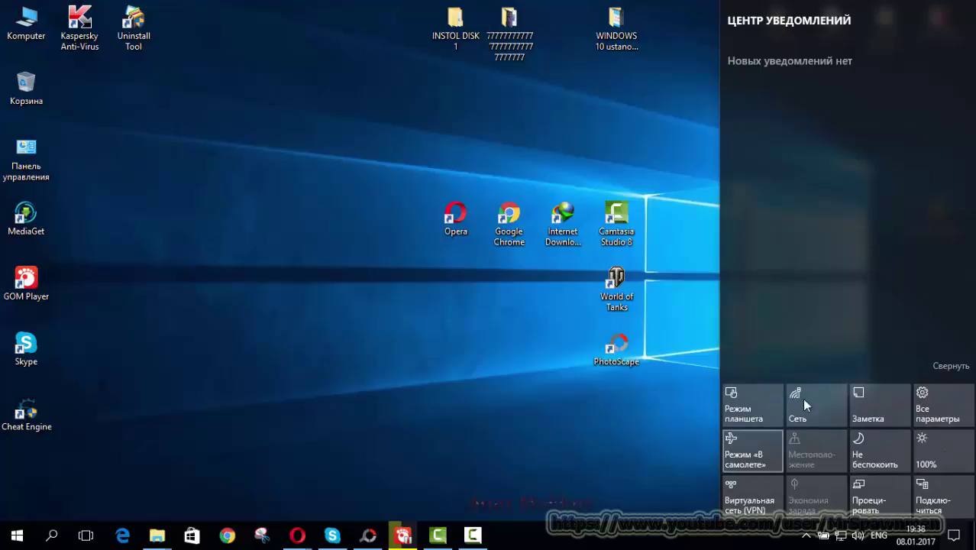
left_click(945, 370)
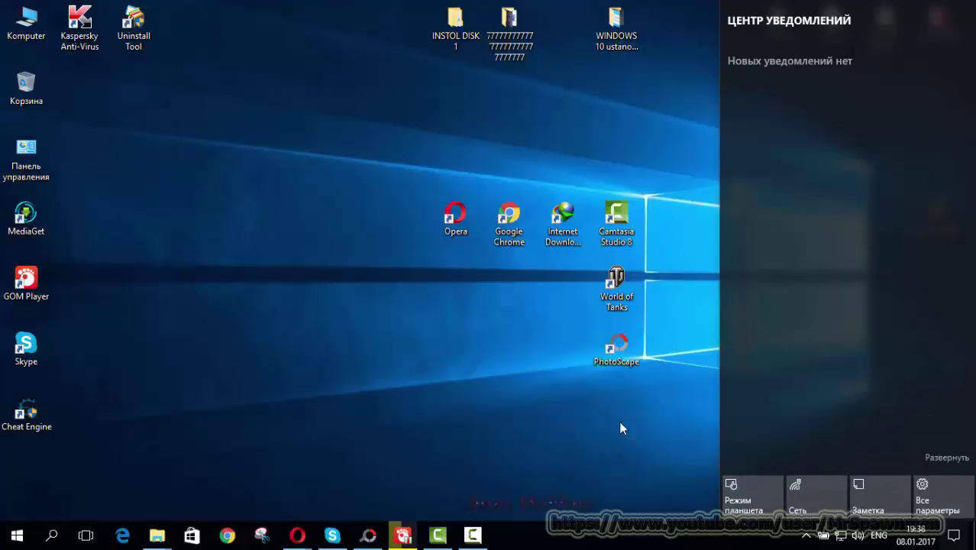
left_click(639, 435)
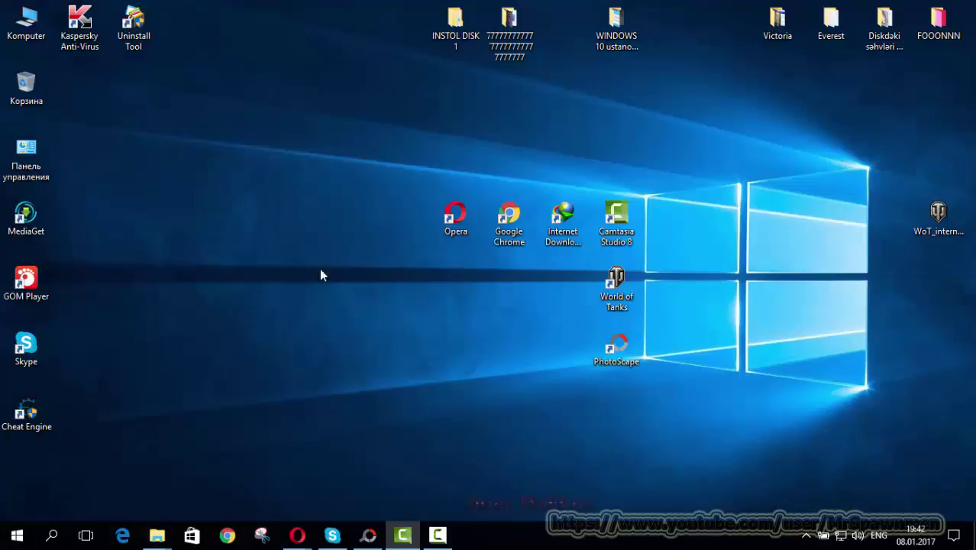
Open the taskbar settings page and look through its available options
right_click(244, 248)
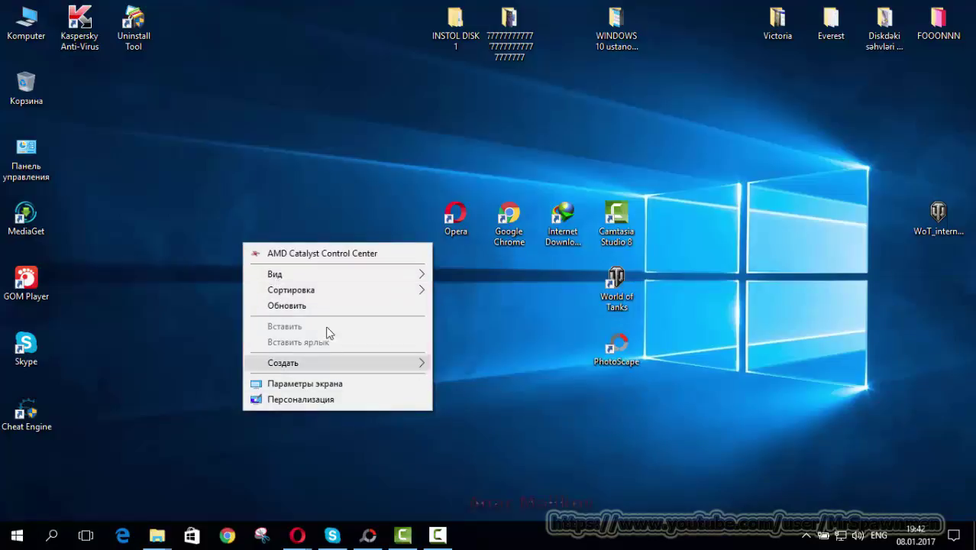
left_click(558, 433)
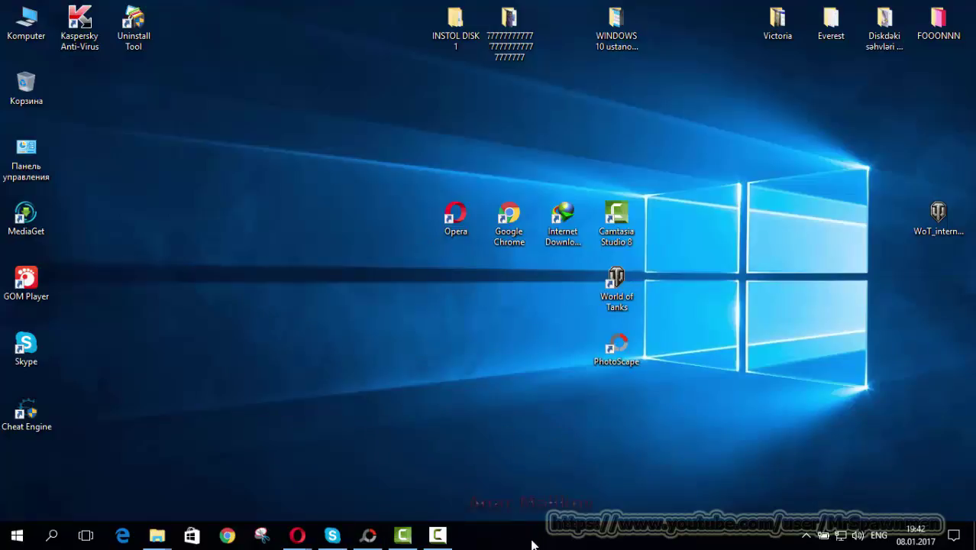
right_click(641, 541)
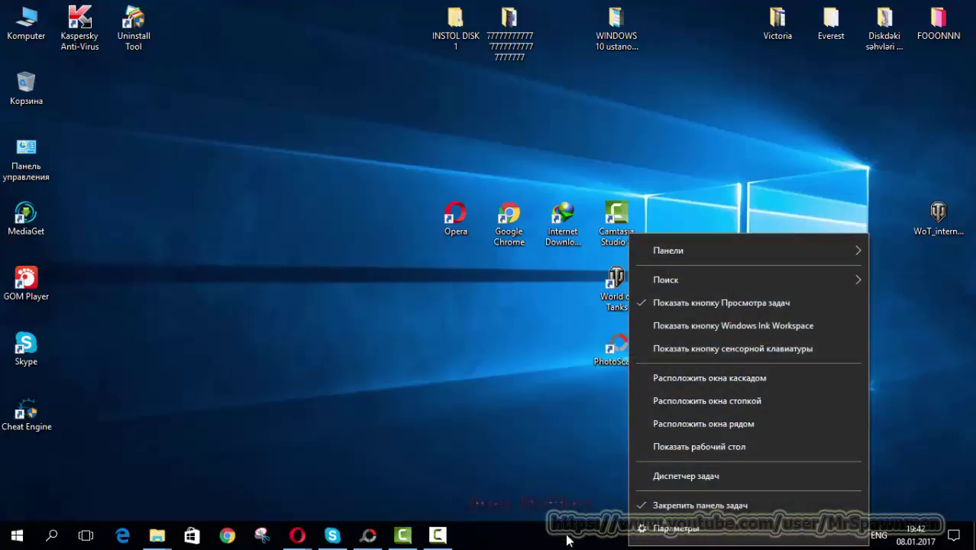
left_click(673, 534)
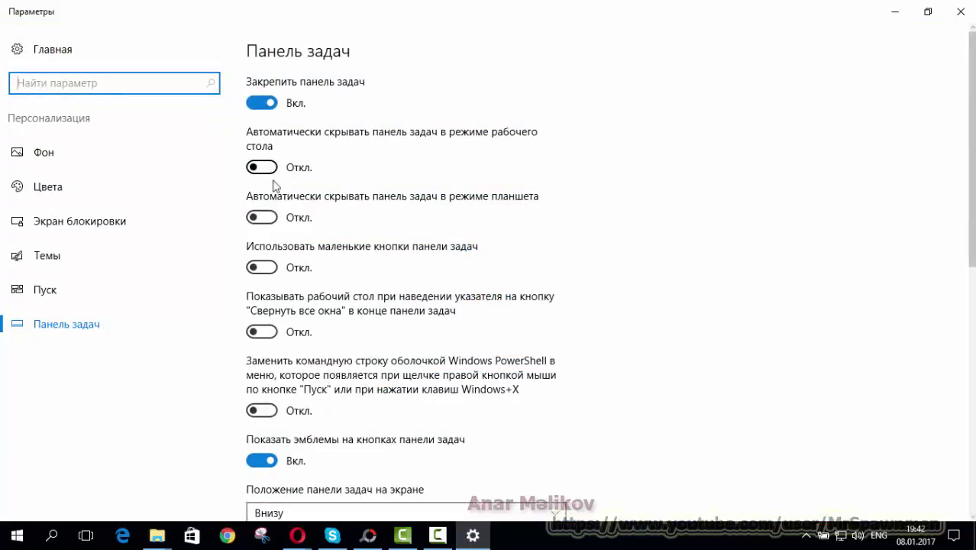
scroll(561, 264, "down", 4)
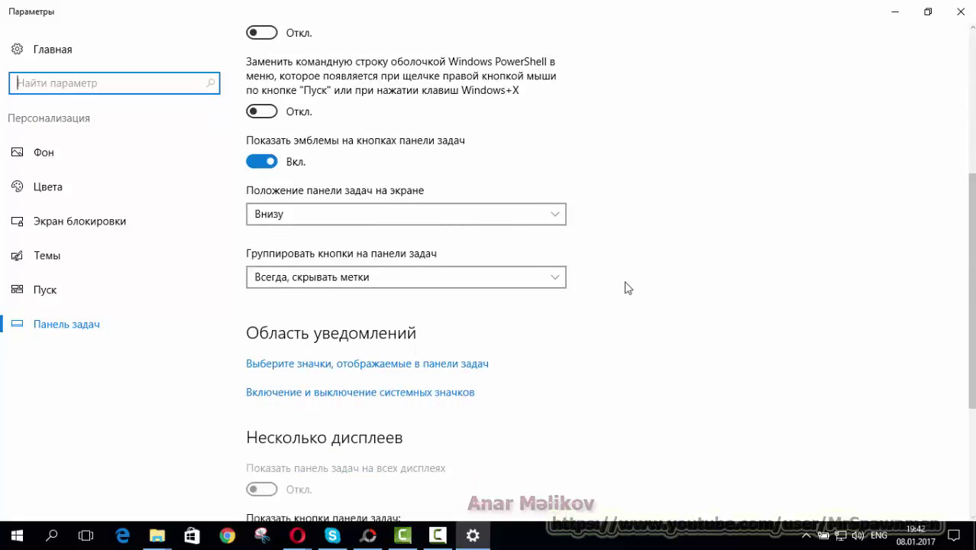
scroll(628, 287, "up", 4)
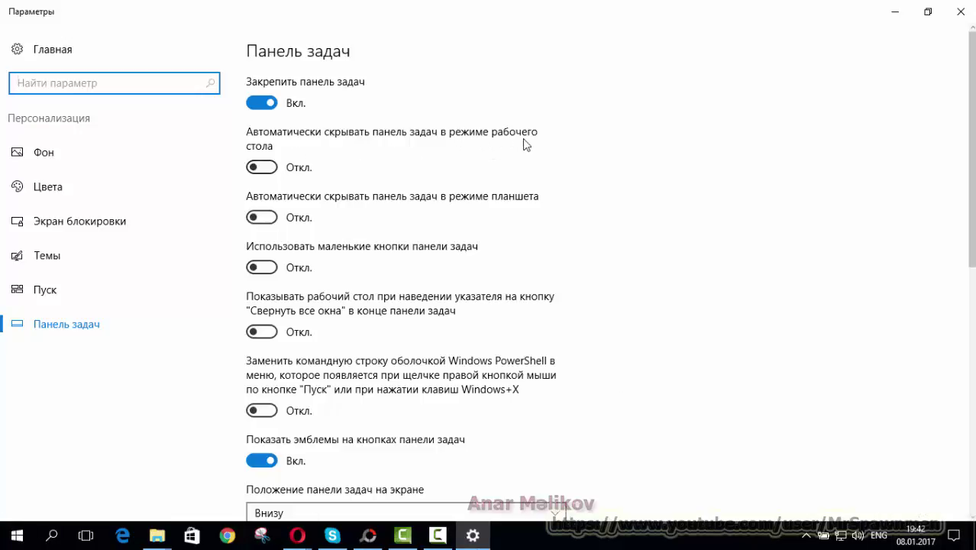
Turn on automatic hiding of the taskbar in desktop mode, try it out, and turn it off again
left_click(270, 167)
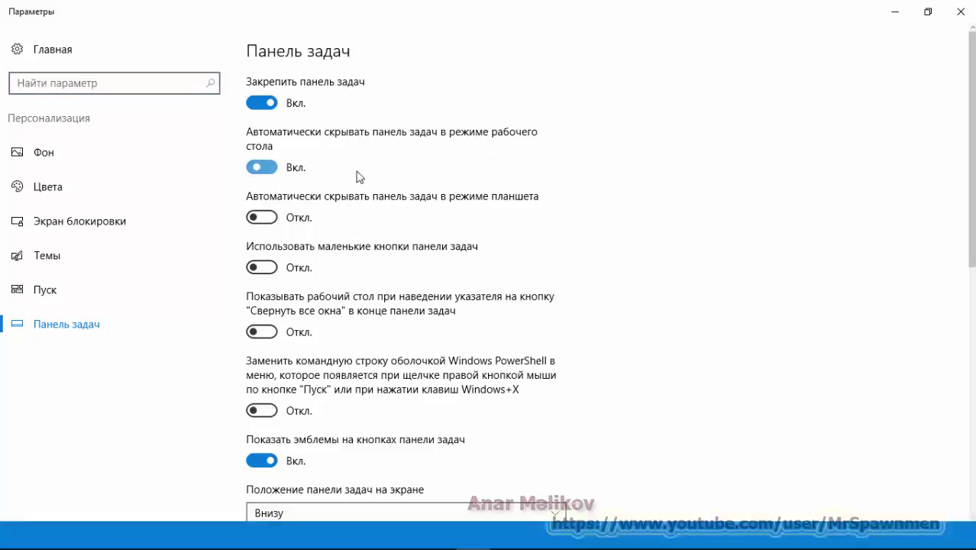
mouse_move(634, 548)
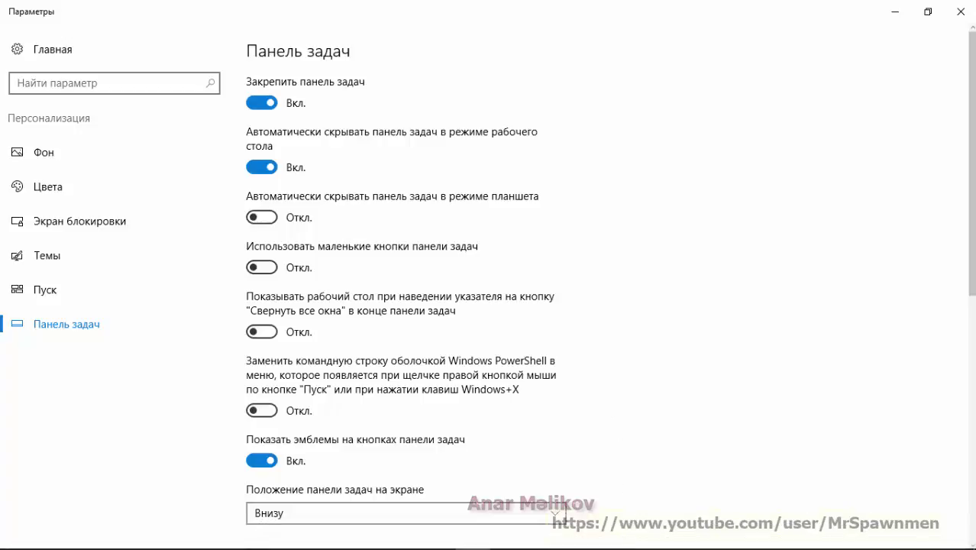
left_click(260, 165)
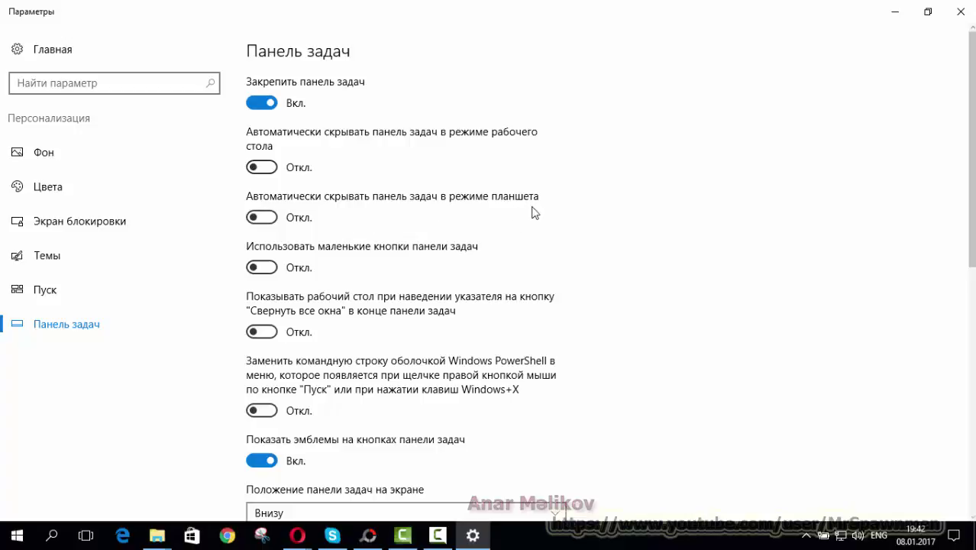
Enable small taskbar buttons to preview their size, then disable the option again
scroll(600, 252, "down", 2)
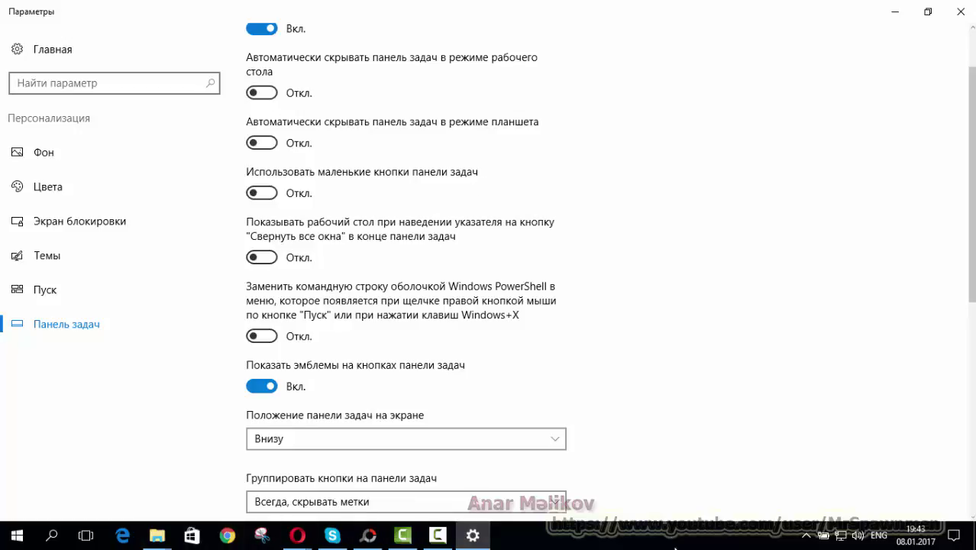
left_click(274, 194)
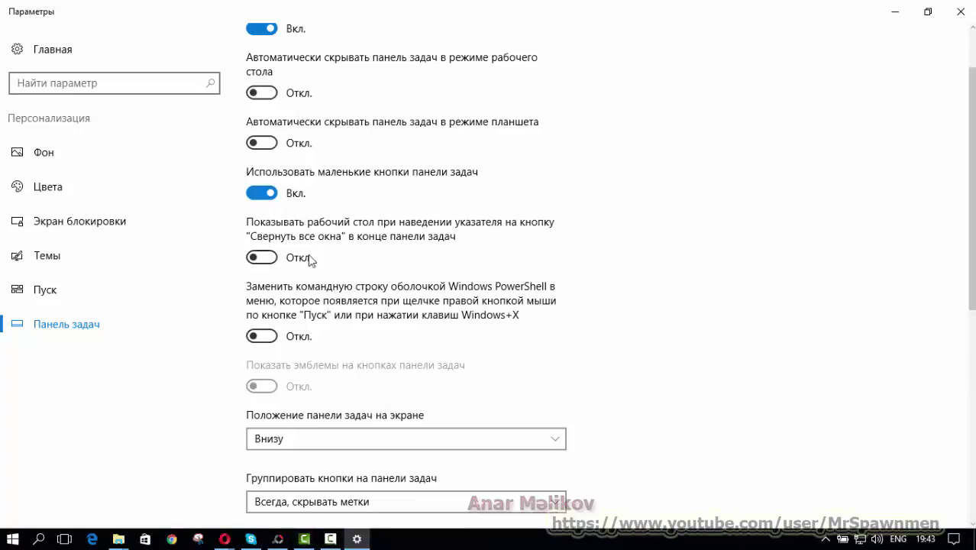
left_click(271, 193)
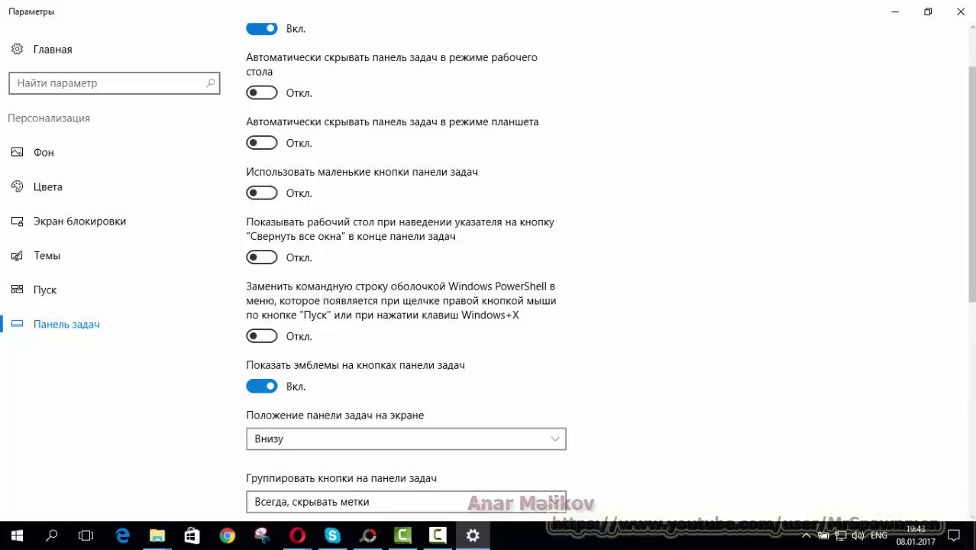
Minimize all windows to show the desktop, then restore the taskbar settings window
scroll(412, 221, "down", 2)
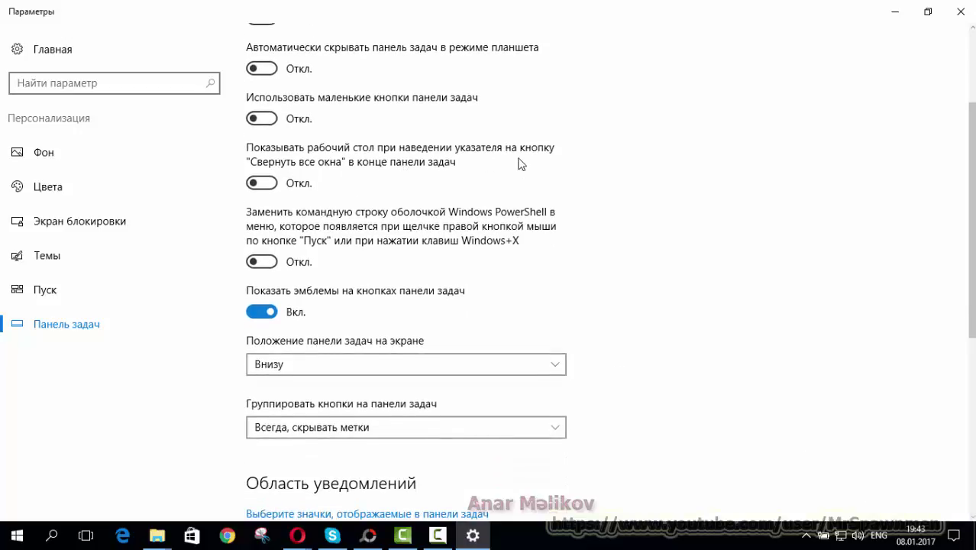
scroll(519, 187, "down", 2)
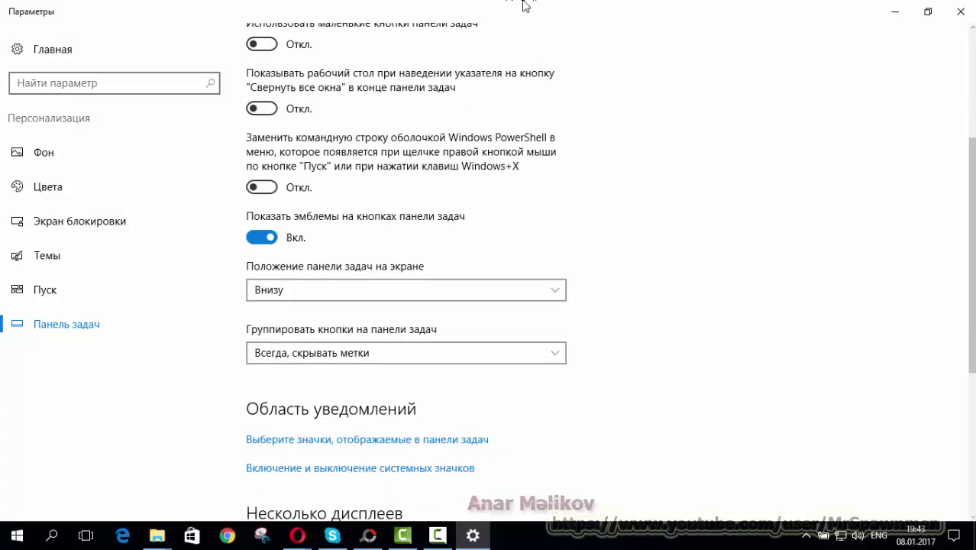
left_click(972, 534)
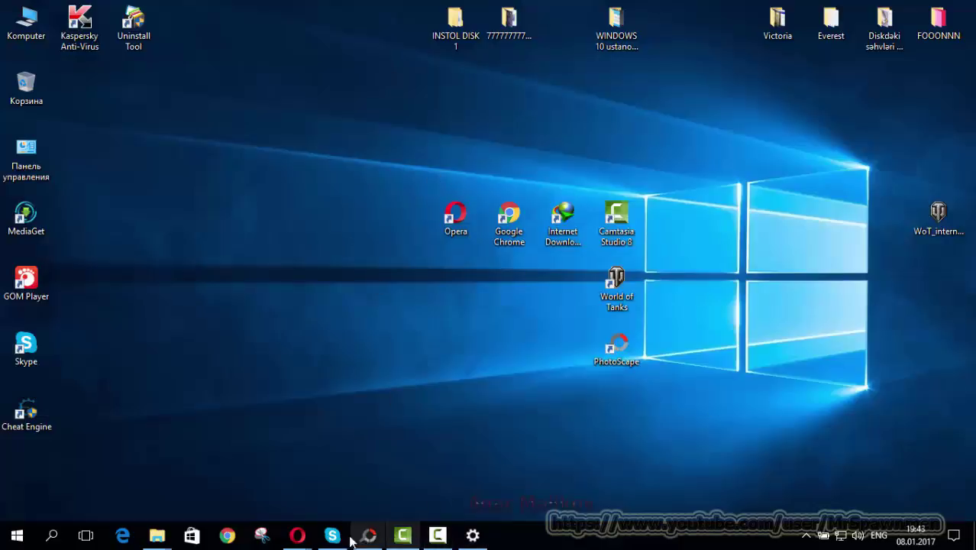
left_click(473, 534)
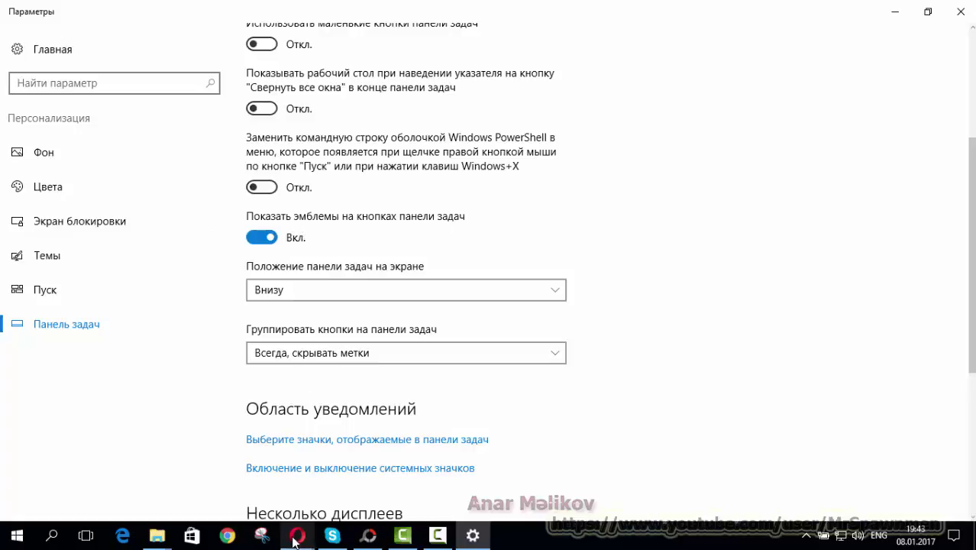
Set the taskbar's position on the screen to Вверху (top)
scroll(670, 332, "down", 1)
scroll(670, 333, "down", 1)
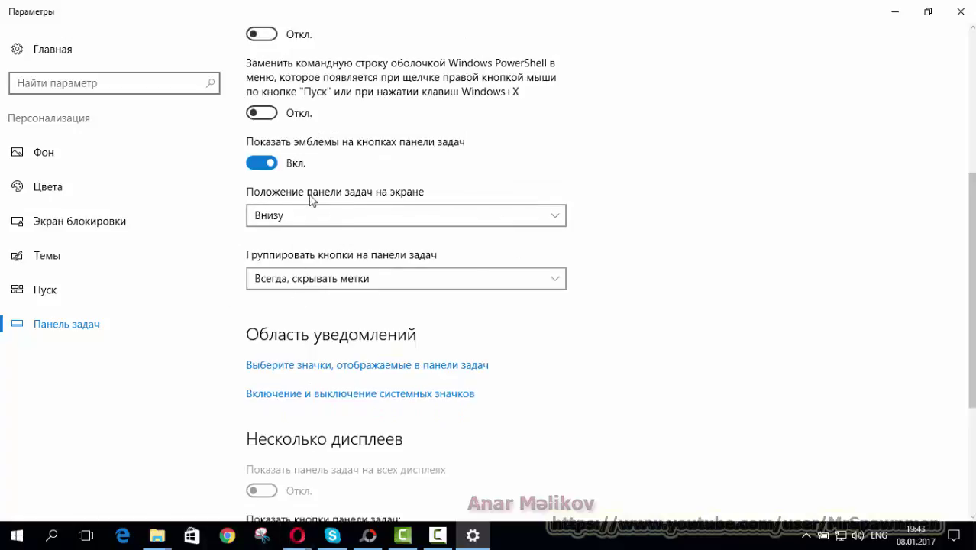
left_click(329, 217)
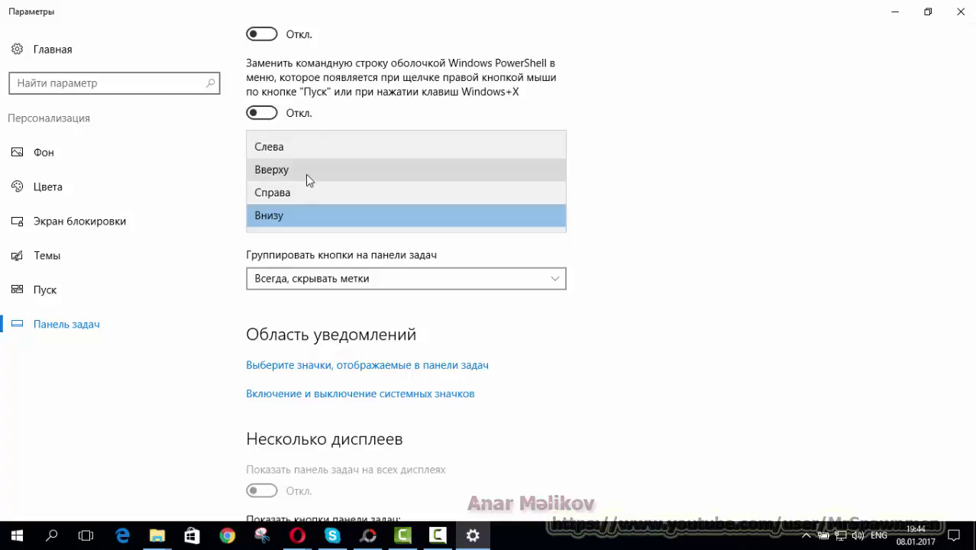
left_click(283, 172)
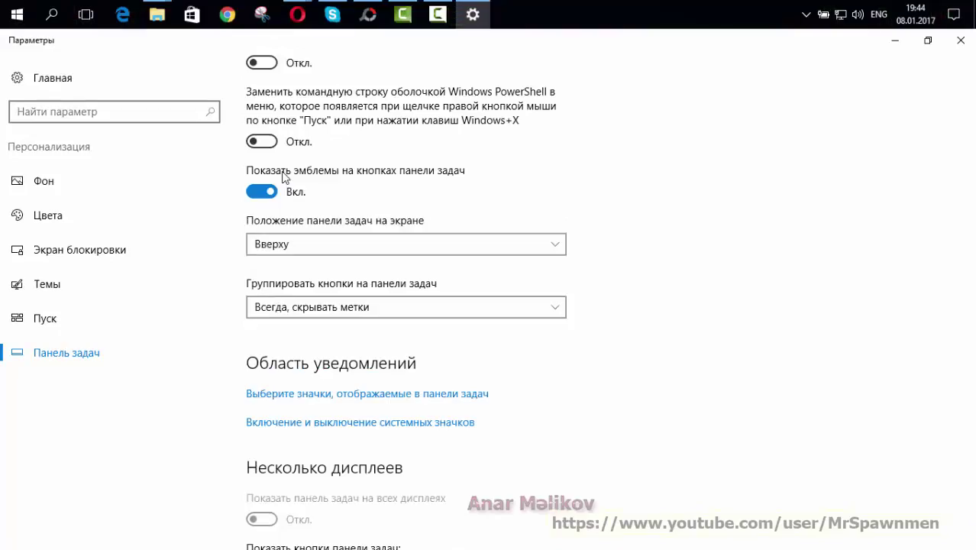
Set the taskbar's screen position to Справа to preview it, then set it to Внизу
left_click(343, 249)
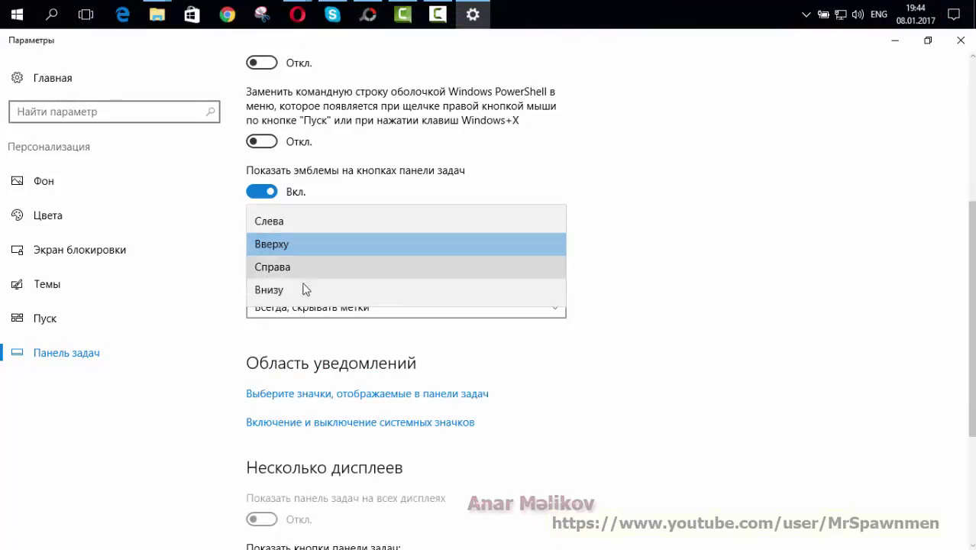
left_click(313, 268)
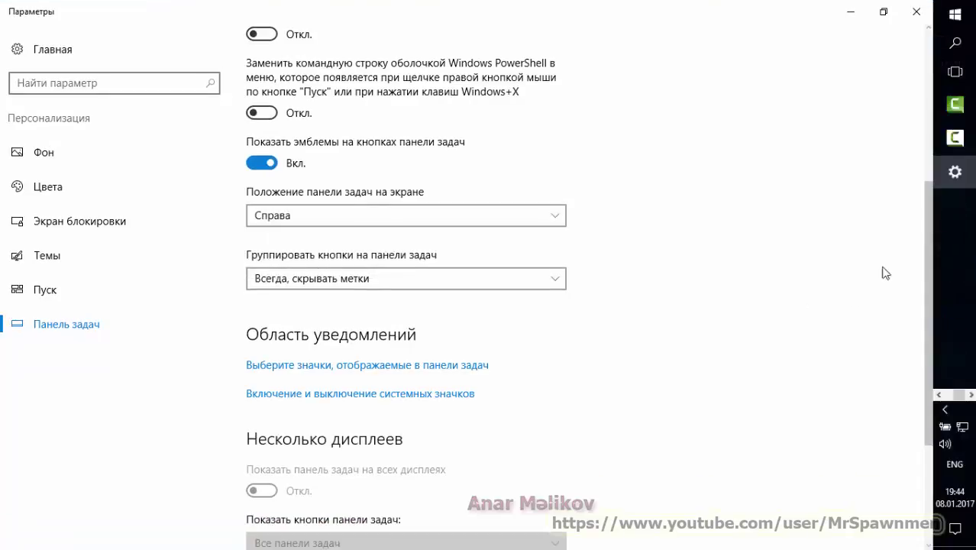
left_click(329, 211)
left_click(308, 243)
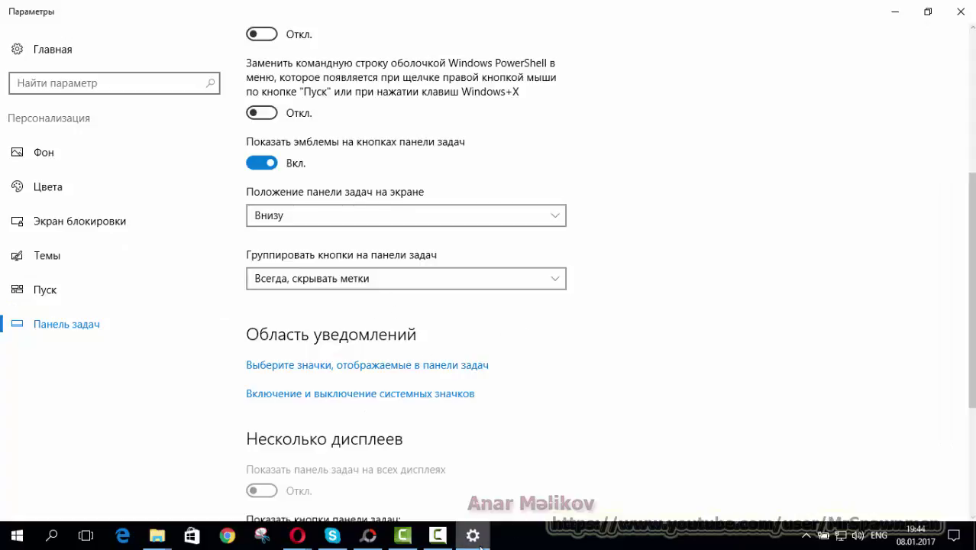
Examine the available options for grouping taskbar buttons, keeping the current selection
left_click(459, 279)
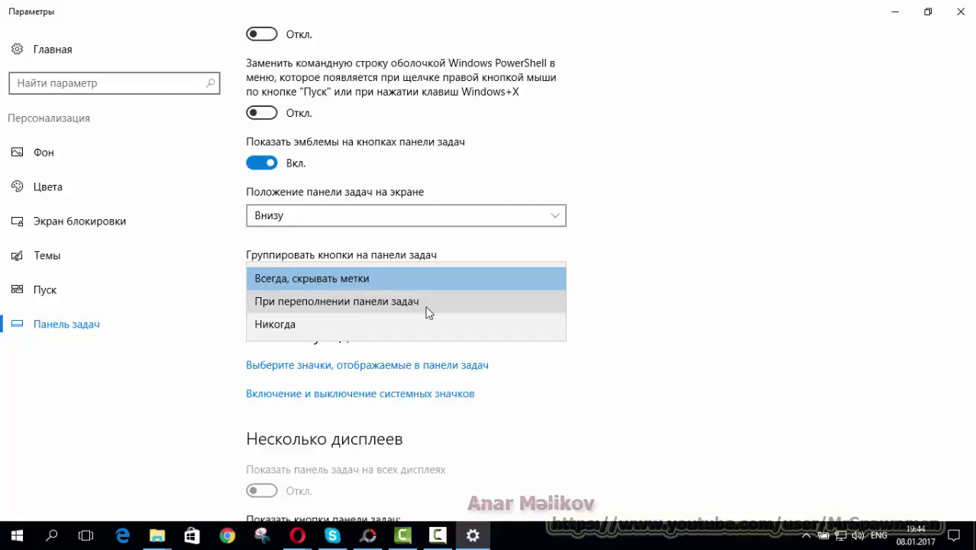
left_click(742, 330)
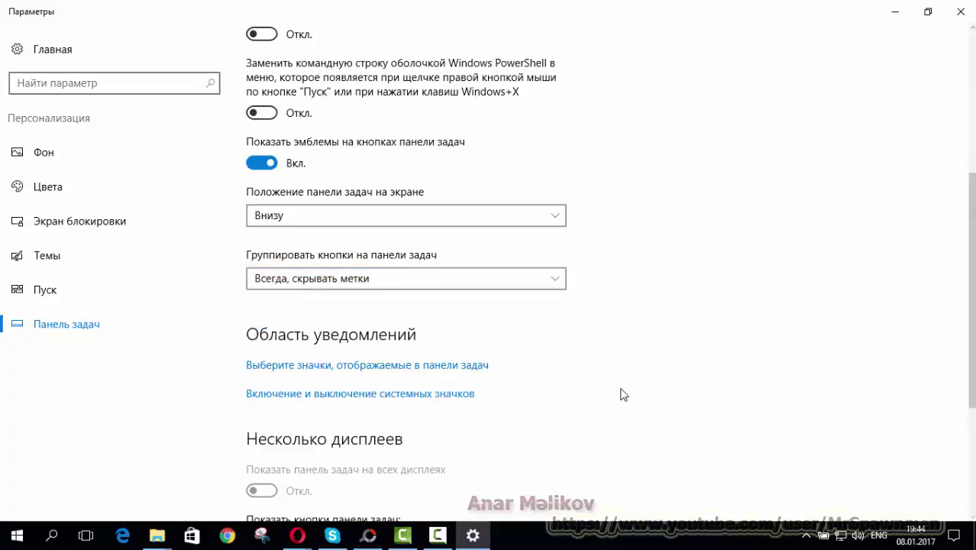
Turn on the Kaspersky Anti-Virus icon in the list of icons shown on the taskbar, then return to the taskbar settings
scroll(618, 394, "down", 2)
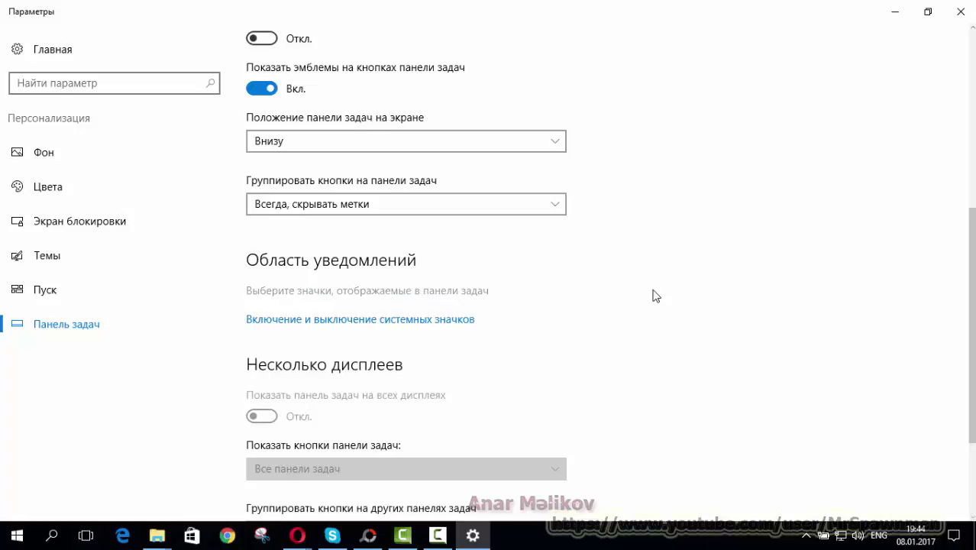
left_click(443, 291)
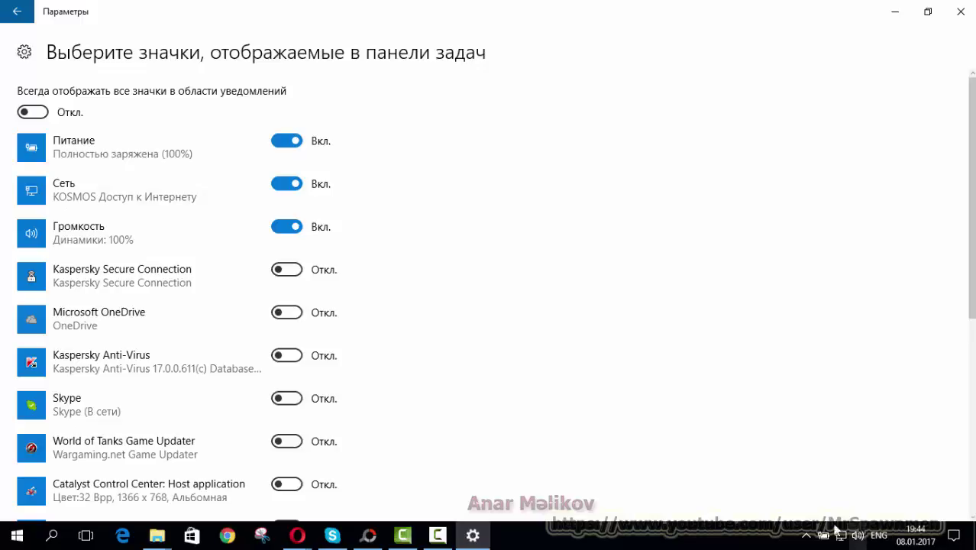
scroll(370, 282, "down", 3)
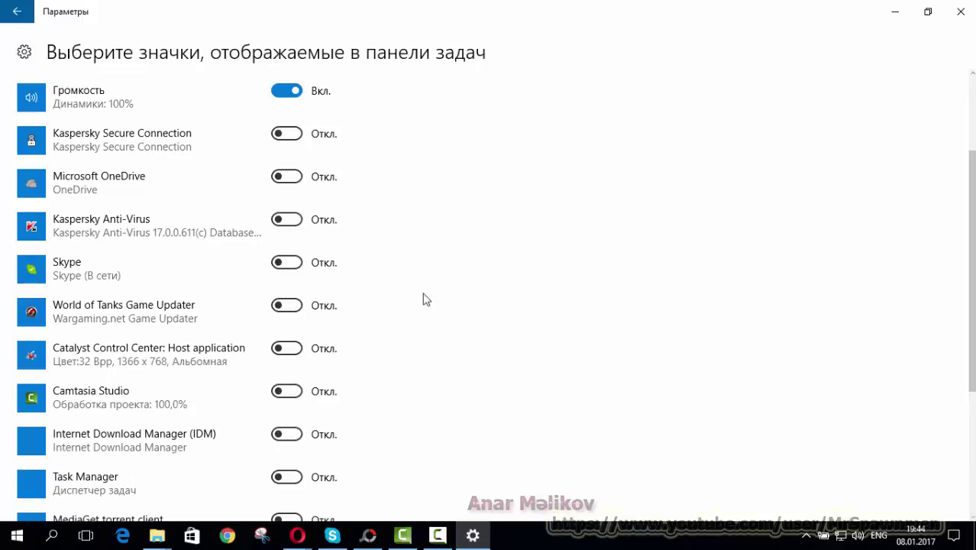
scroll(426, 300, "down", 2)
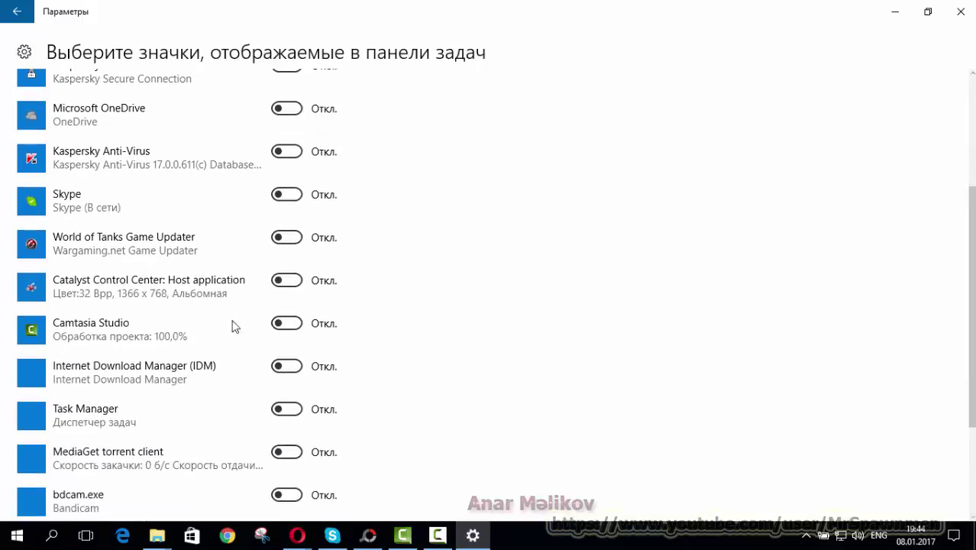
scroll(259, 321, "down", 4)
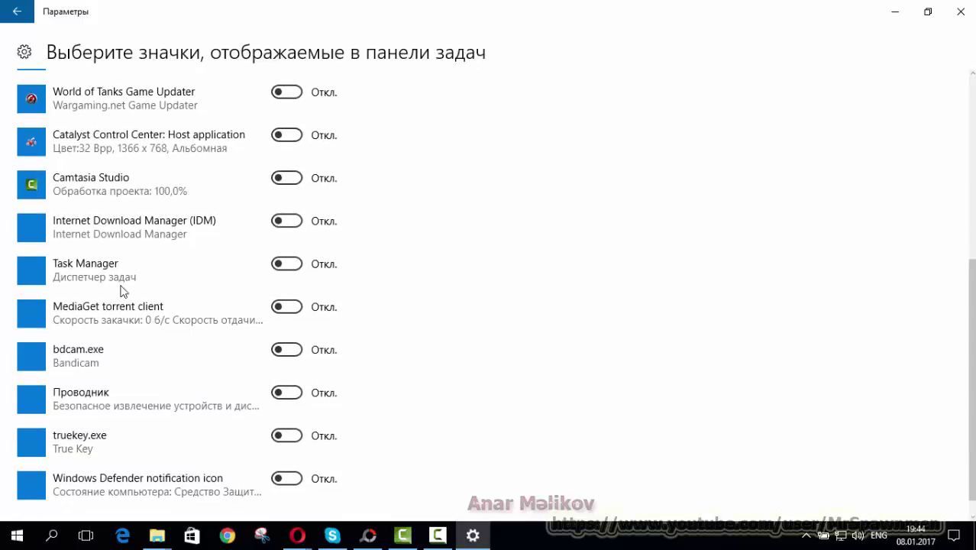
scroll(122, 288, "up", 7)
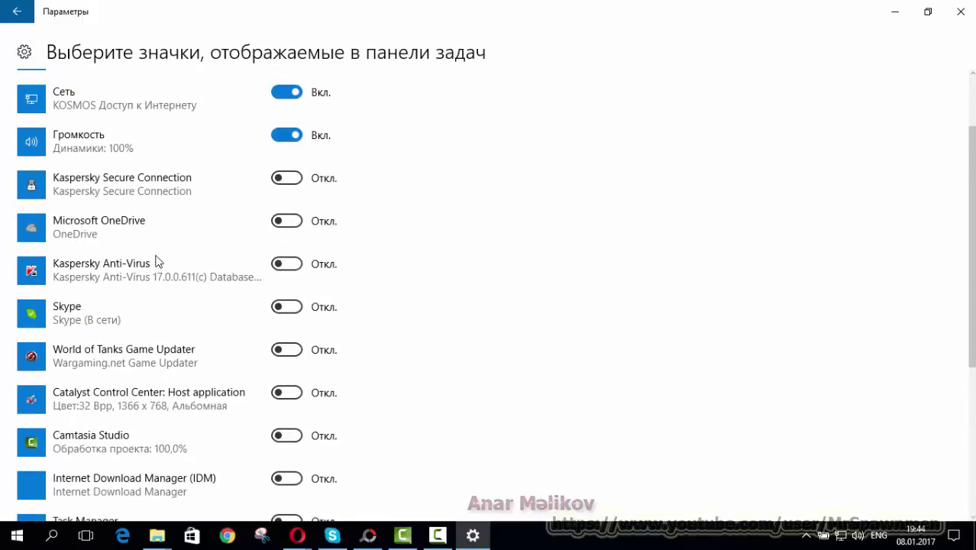
left_click(289, 263)
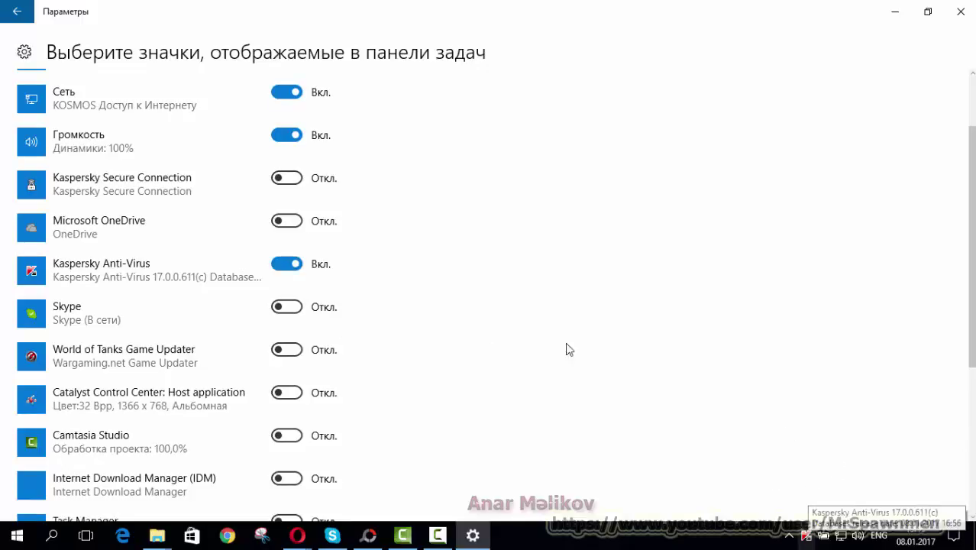
scroll(474, 329, "down", 5)
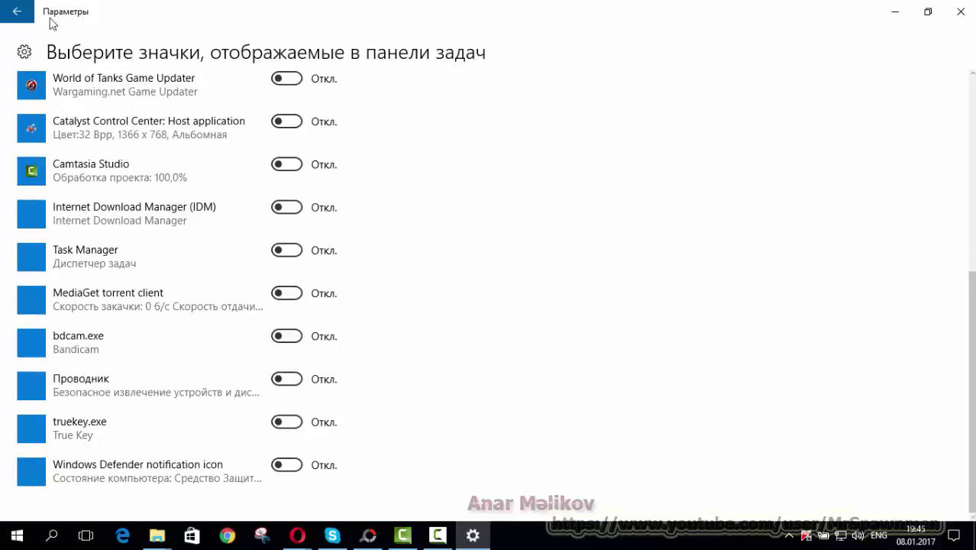
left_click(16, 12)
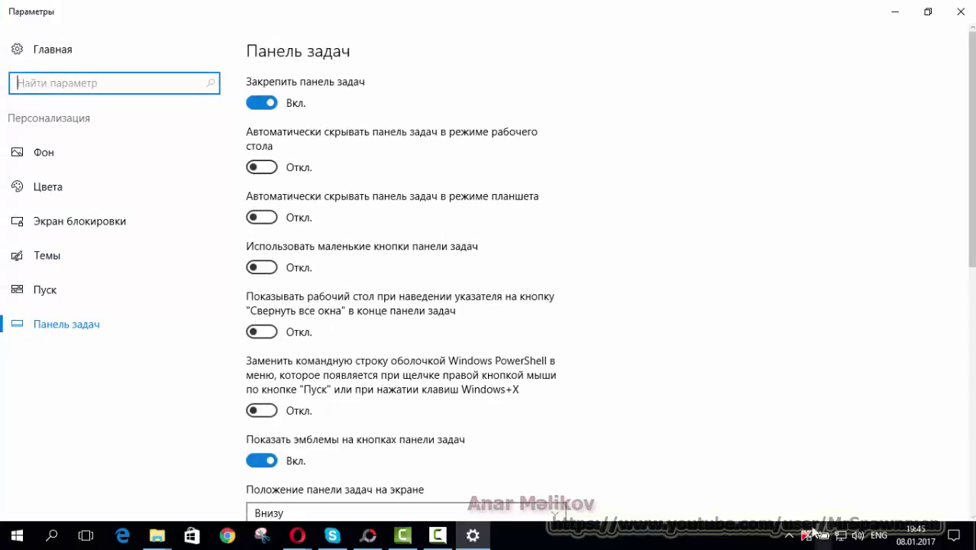
Turn on the Сенсорная клавиатура (touch keyboard) system icon, then return to the taskbar settings
scroll(547, 382, "down", 5)
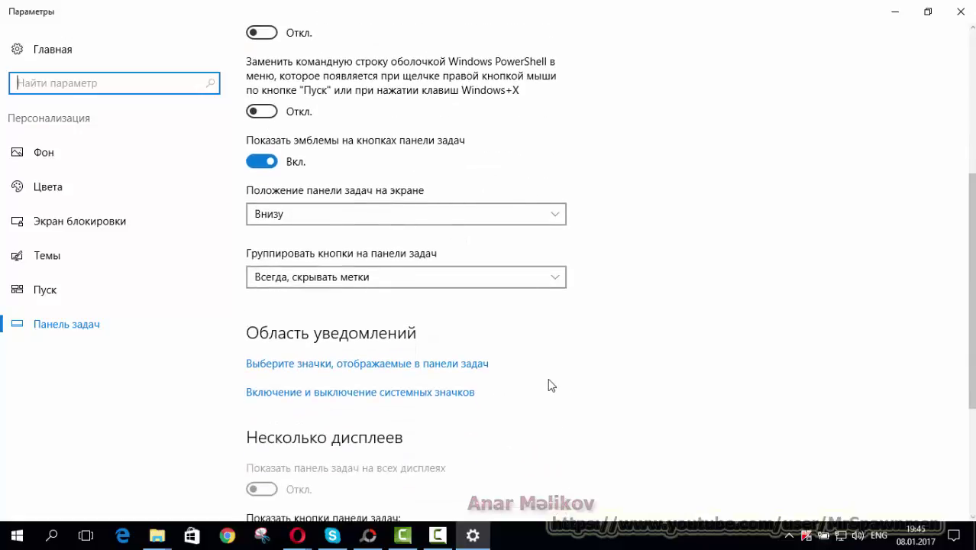
left_click(467, 394)
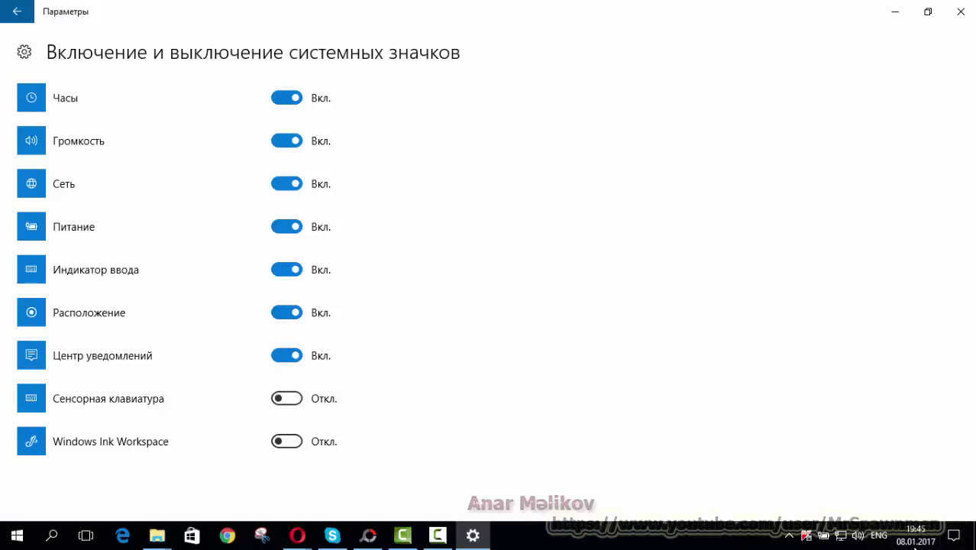
mouse_move(907, 538)
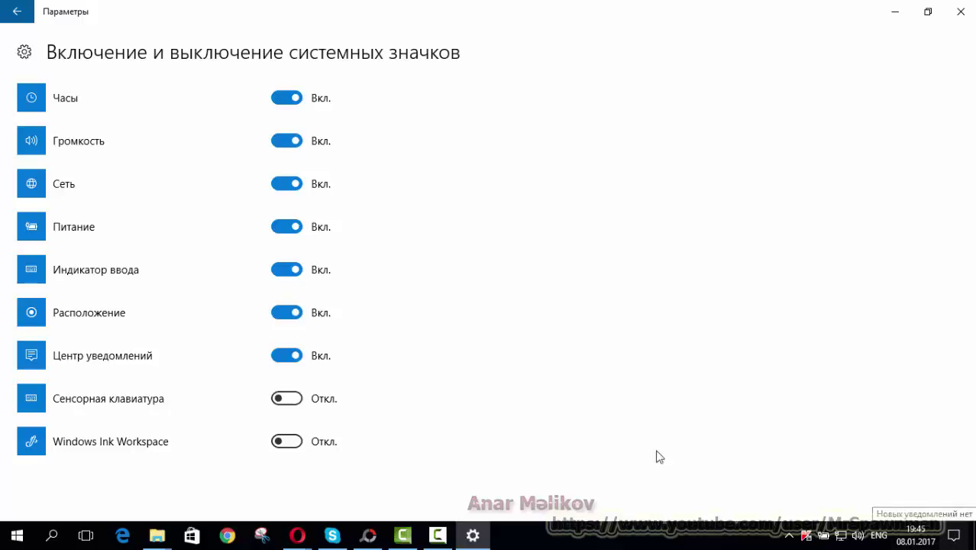
left_click(298, 398)
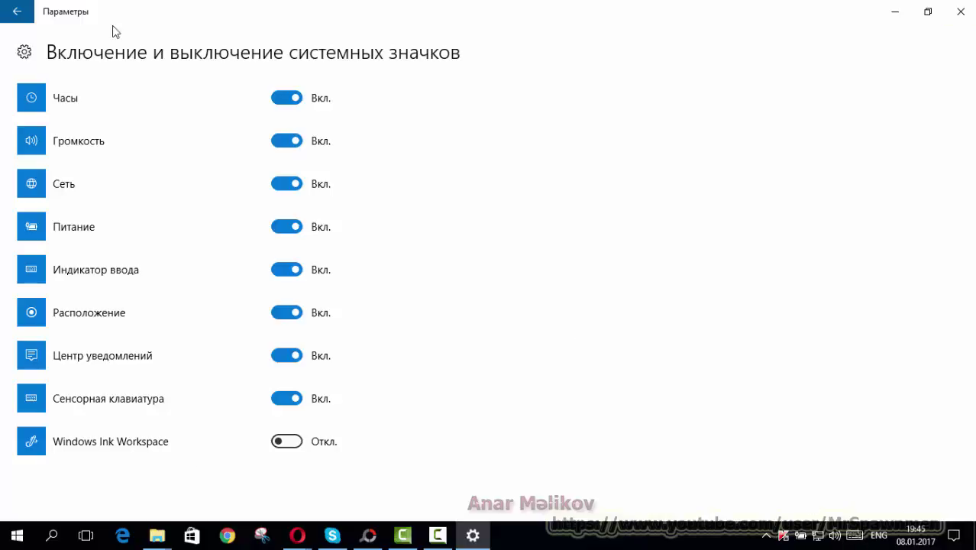
left_click(13, 12)
Minimize the settings window, bring up the touch keyboard to try it out, and close the keyboard
left_click(472, 534)
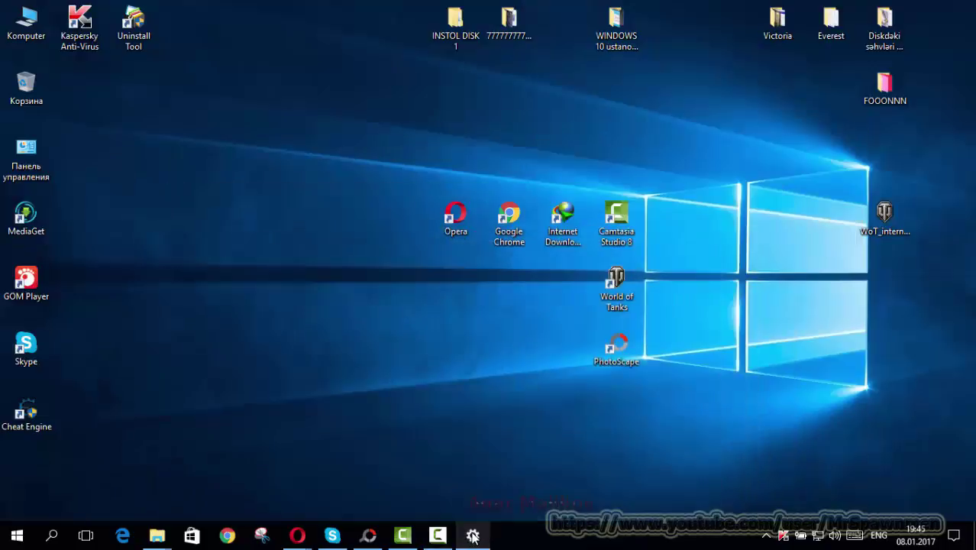
left_click(853, 534)
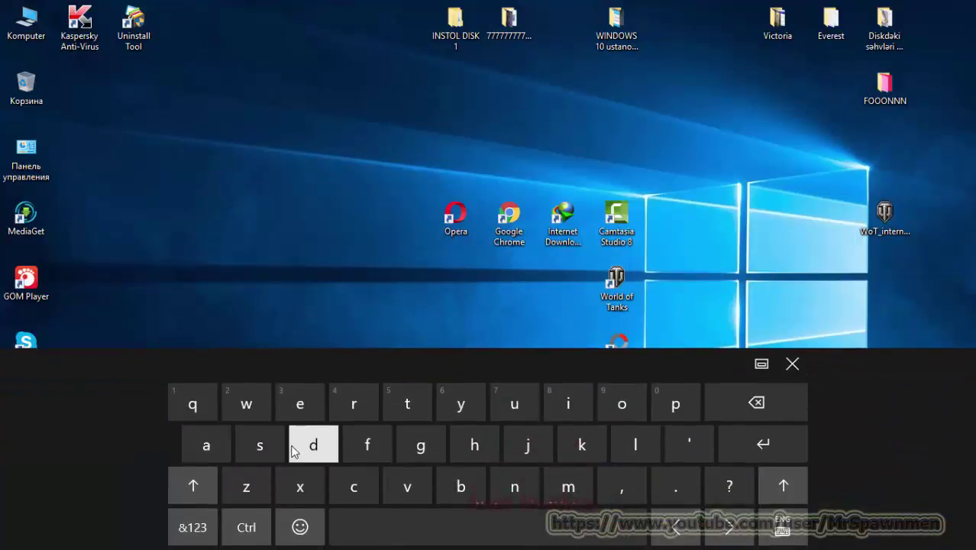
left_click(793, 364)
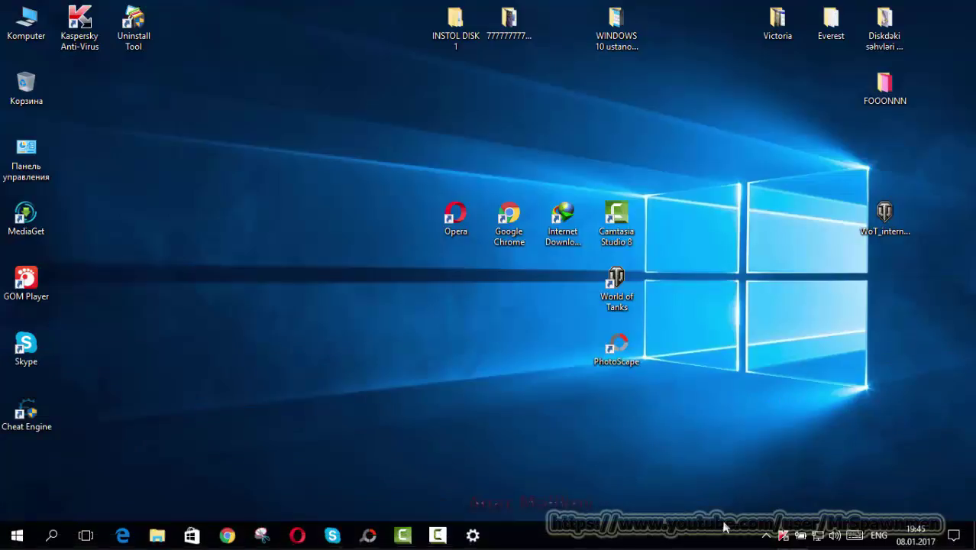
Restore the taskbar settings, review the Несколько дисплеев (multiple displays) options, and close the settings window
left_click(472, 535)
scroll(372, 352, "down", 5)
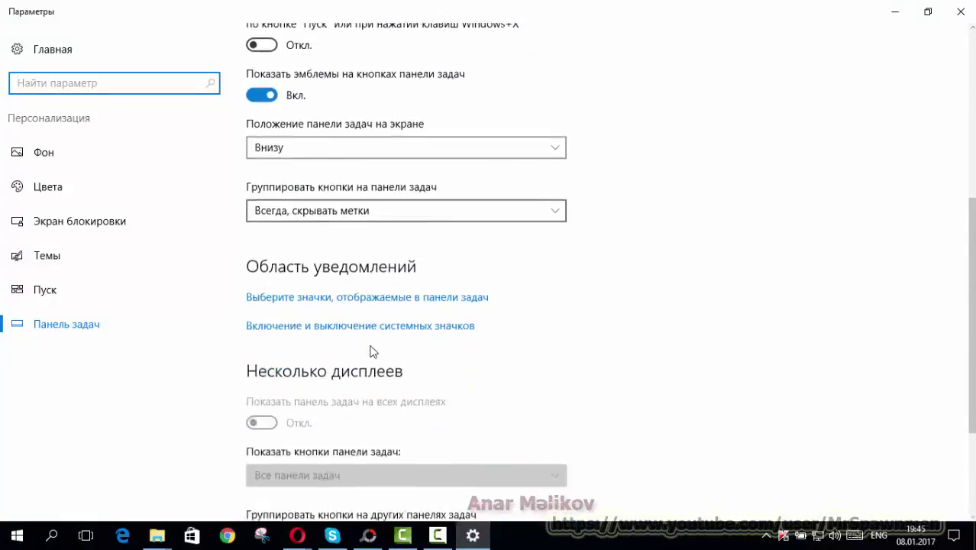
scroll(372, 351, "down", 1)
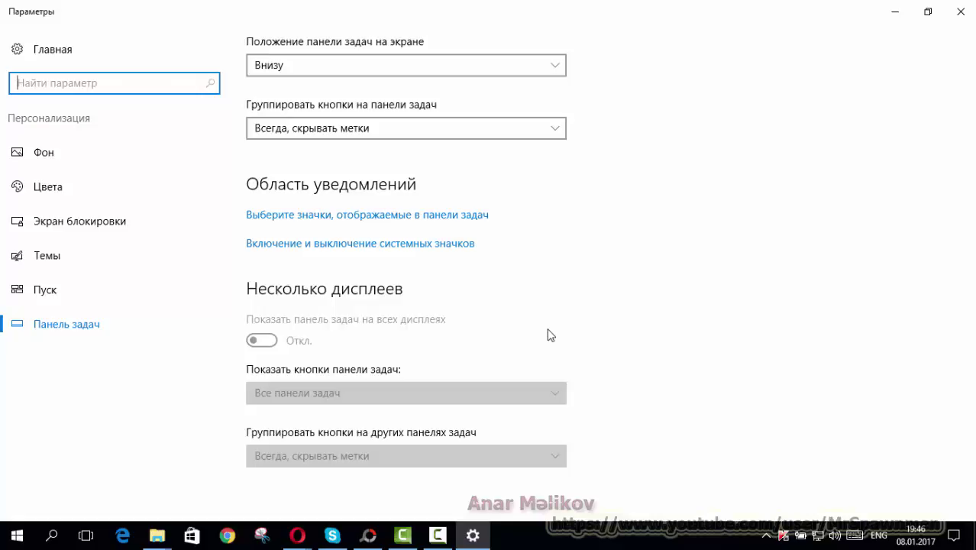
scroll(549, 305, "down", 2)
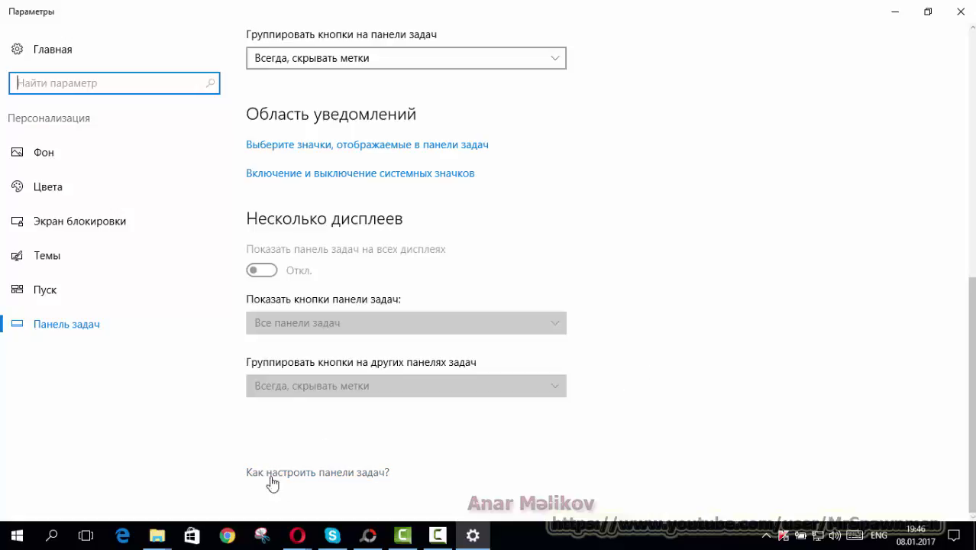
left_click(962, 13)
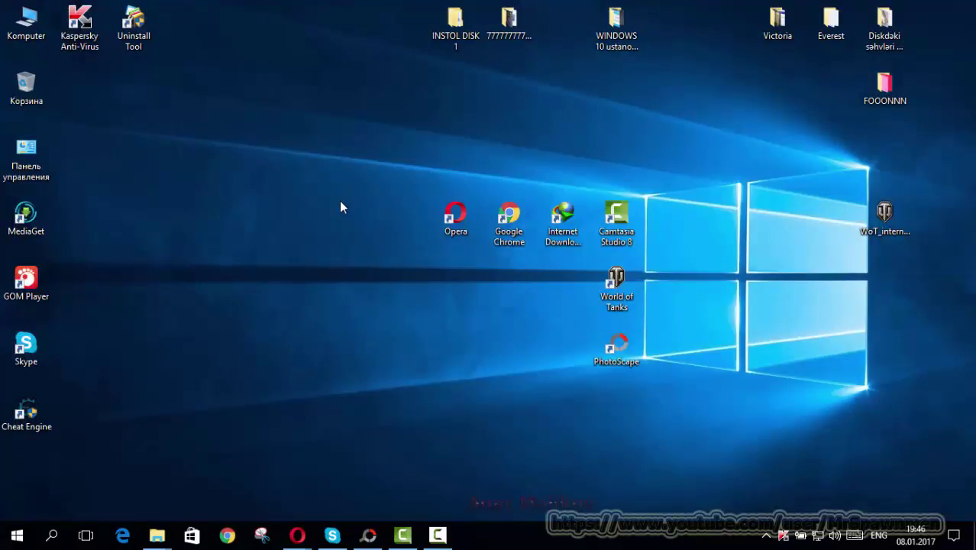